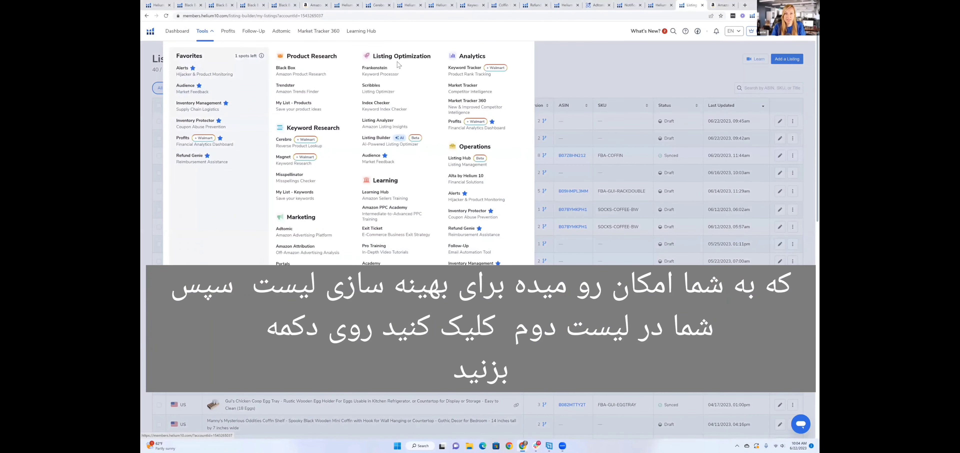
- Open Listing Builder, close its training videos and start adding a new listing
left_click(376, 138)
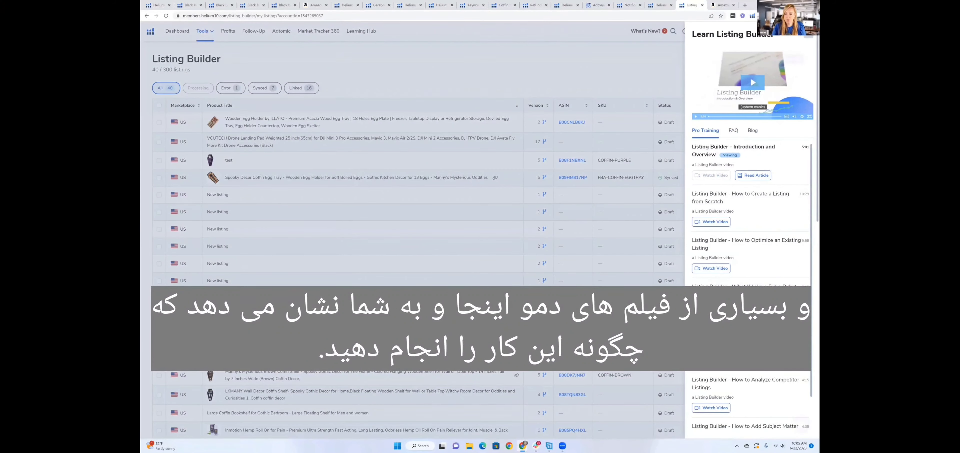
key("Escape")
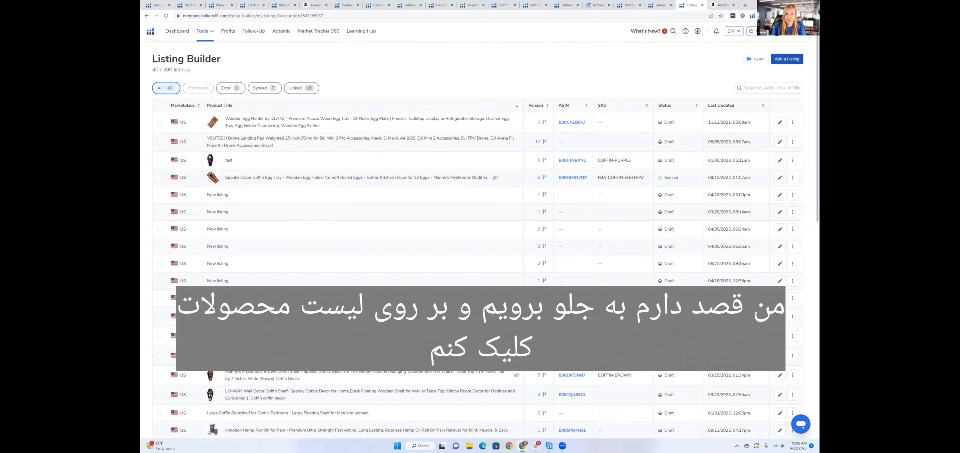
left_click(787, 59)
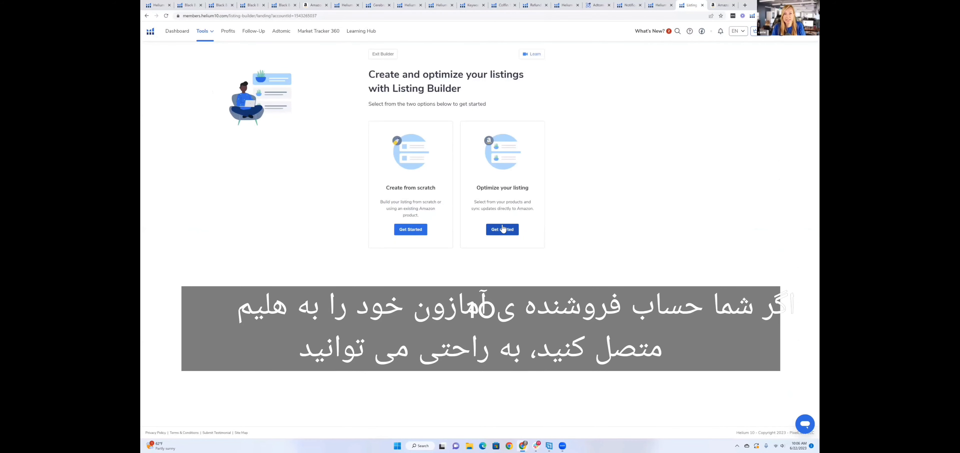
left_click(503, 229)
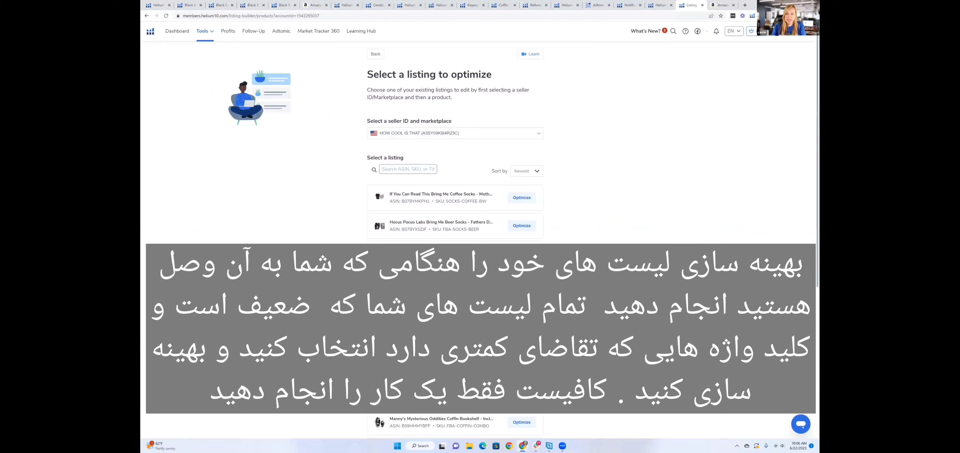
left_click(521, 198)
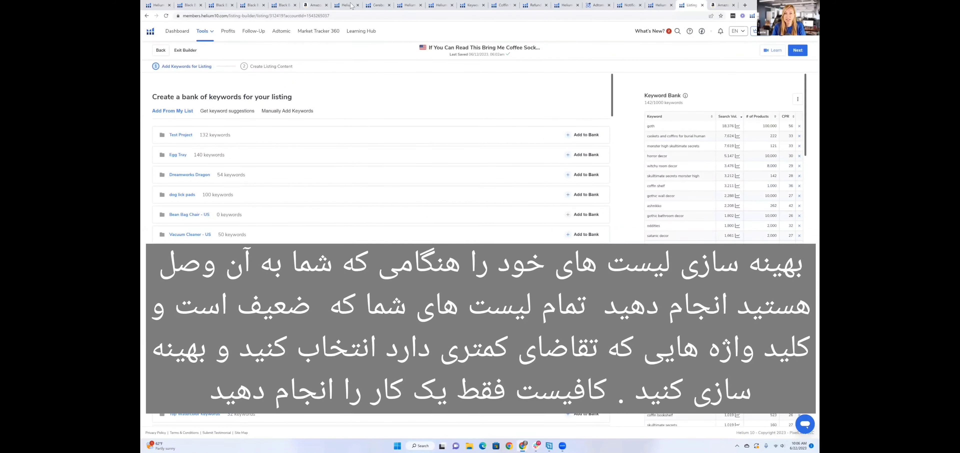
left_click(164, 51)
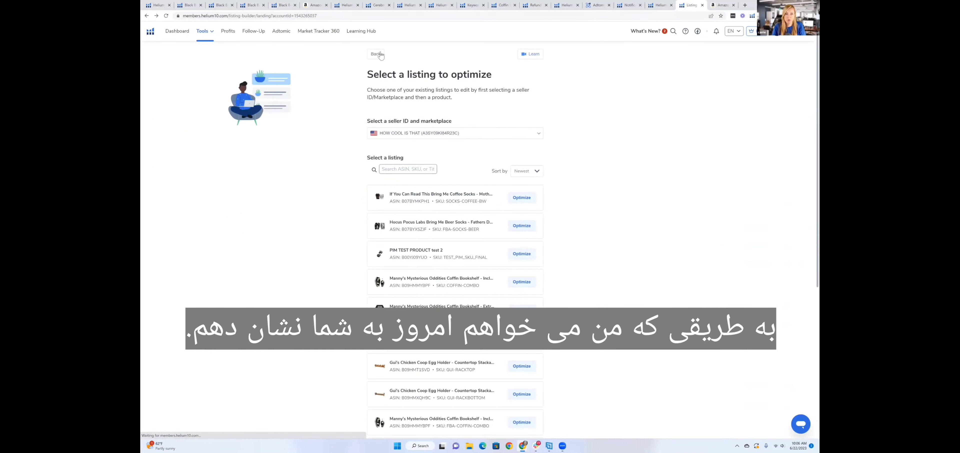
left_click(378, 54)
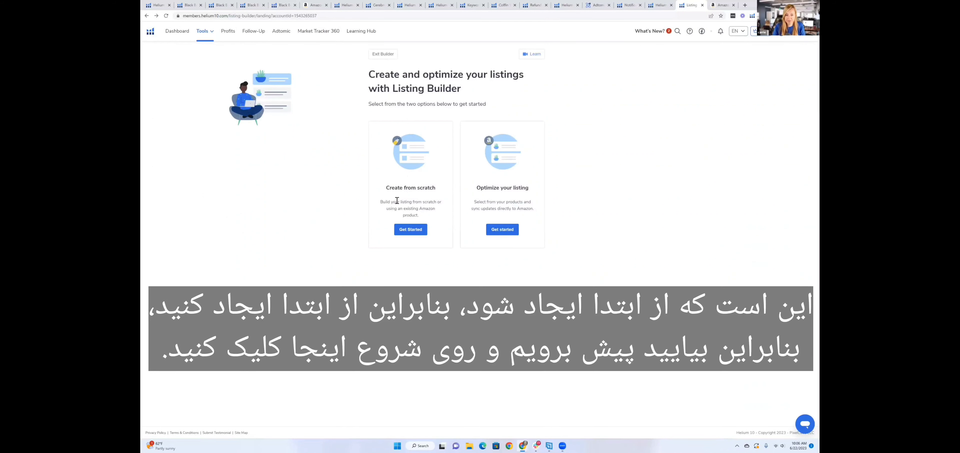
- Start building a listing from scratch for the amazon.com marketplace without a base ASIN, and look over the saved keyword lists
left_click(411, 230)
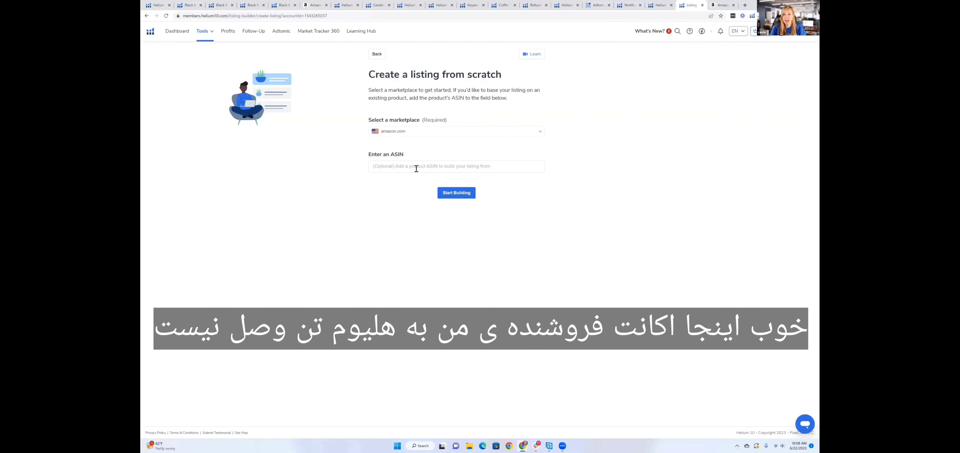
left_click(447, 197)
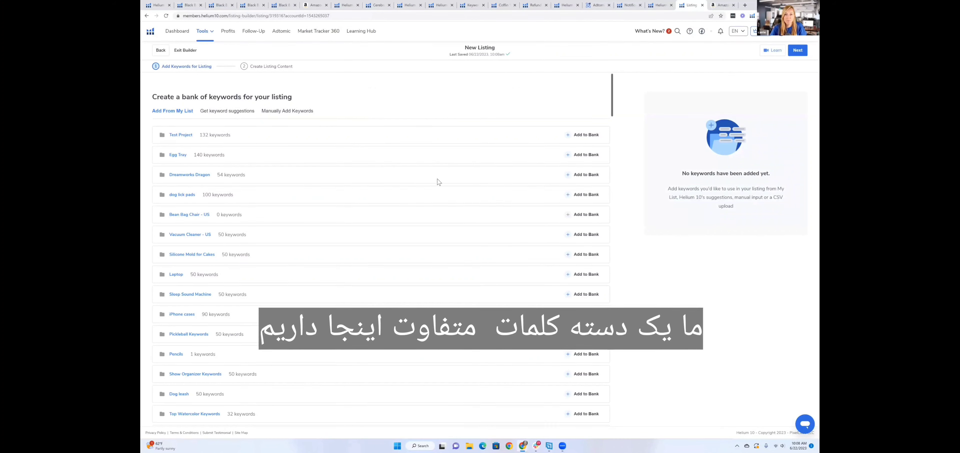
scroll(439, 186, "down", 1)
scroll(439, 186, "down", 1)
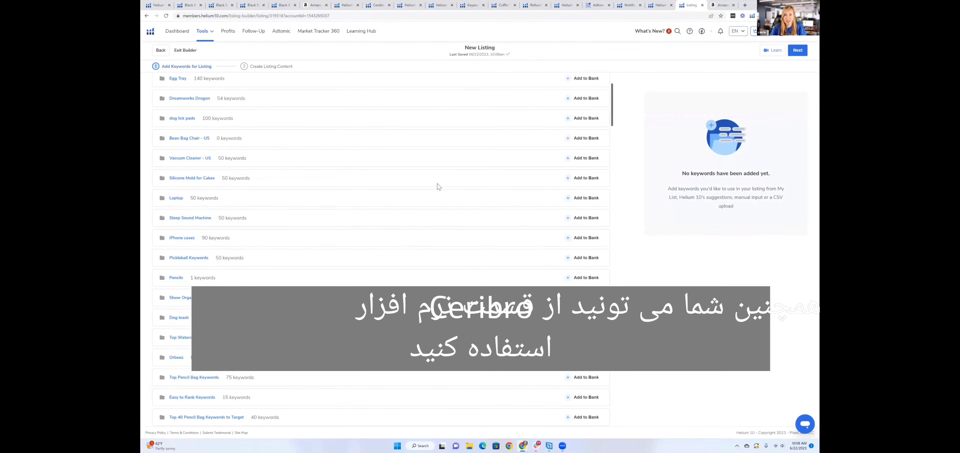
scroll(439, 186, "up", 2)
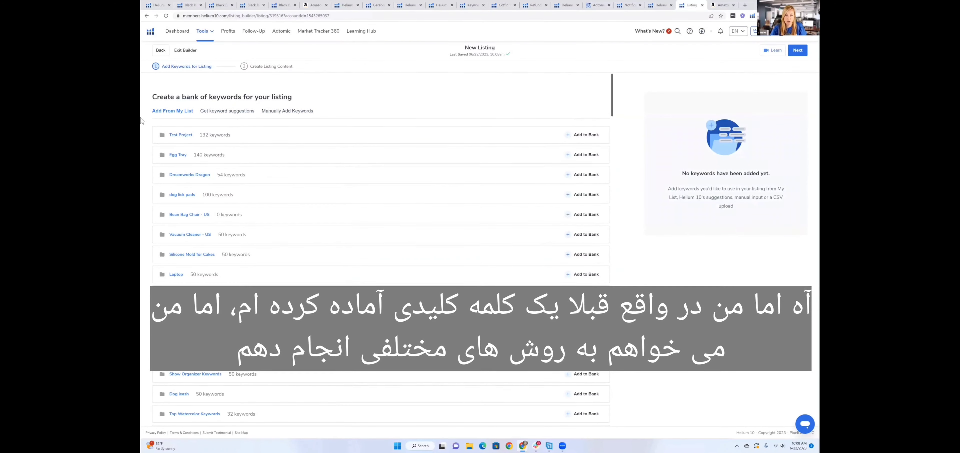
- Enter competitor ASIN B08TQN83GL, copied from the Amazon "coffin shelf" Xray results, as a source for keyword suggestions
left_click(222, 112)
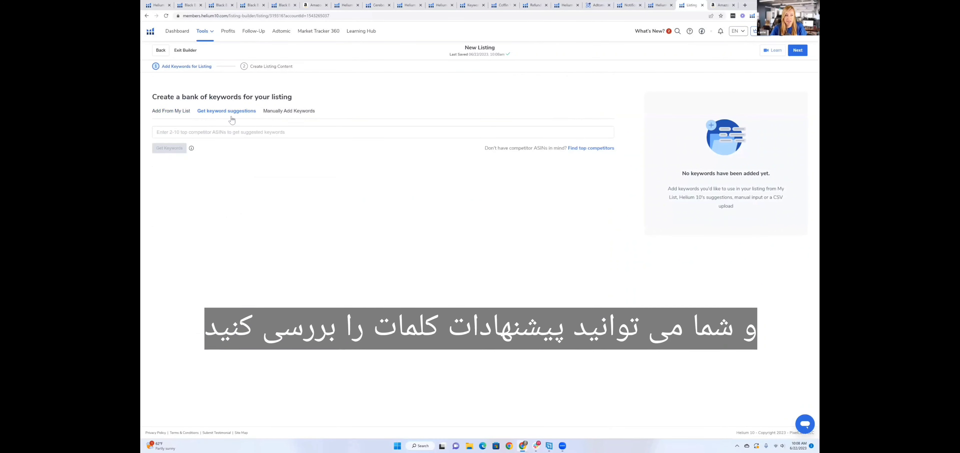
left_click(205, 136)
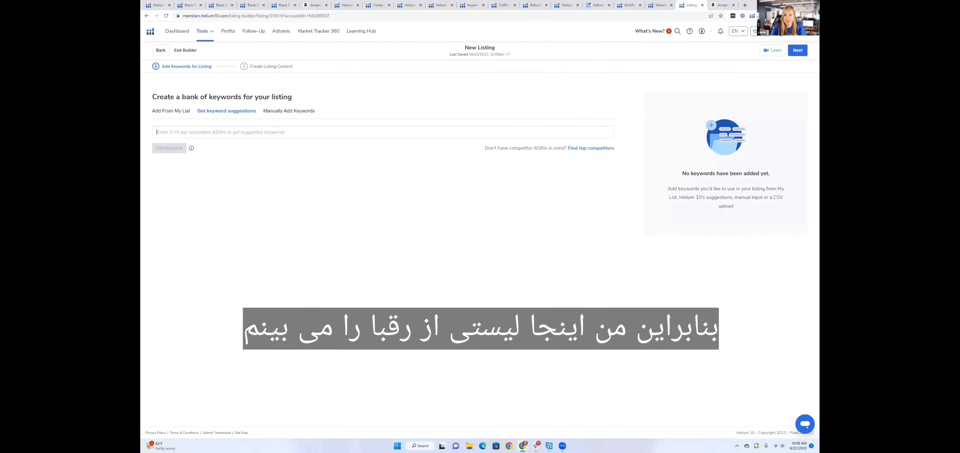
left_click(723, 5)
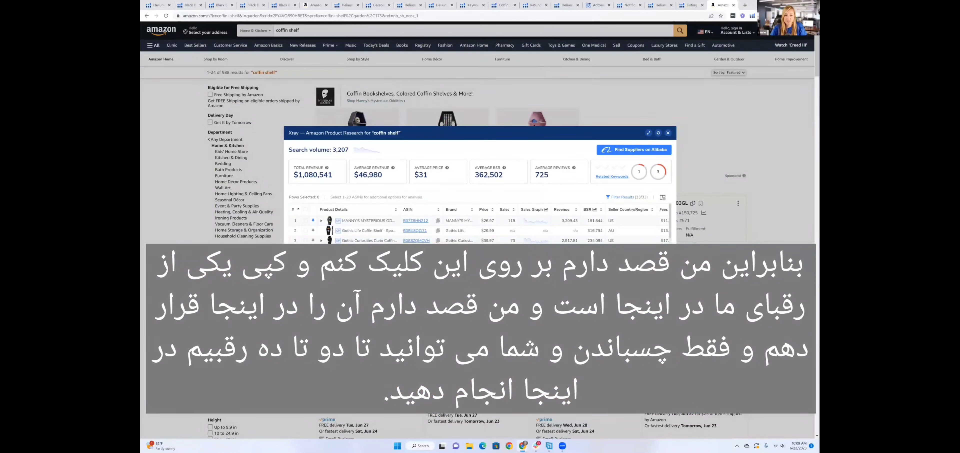
left_click(691, 5)
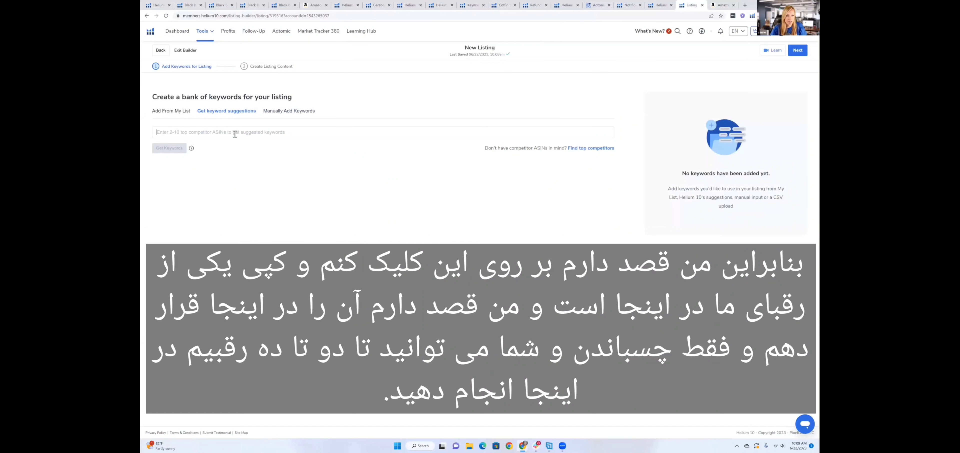
right_click(234, 133)
left_click(258, 188)
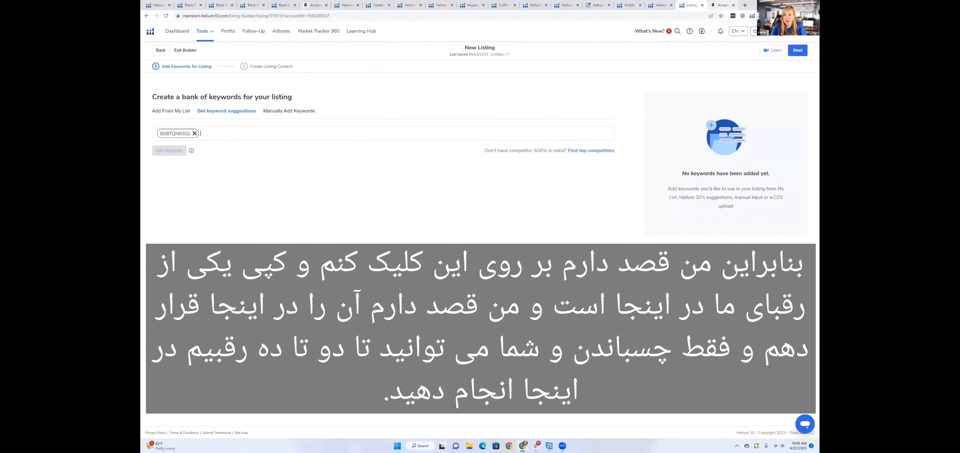
- Add a second competitor ASIN, B0BBZQMCVH, from the Xray results to the keyword suggestion request
left_click(722, 5)
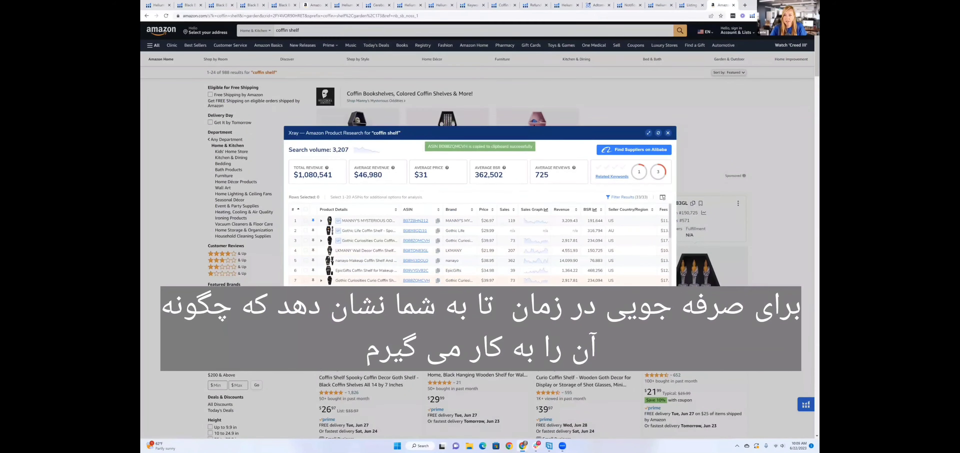
left_click(691, 5)
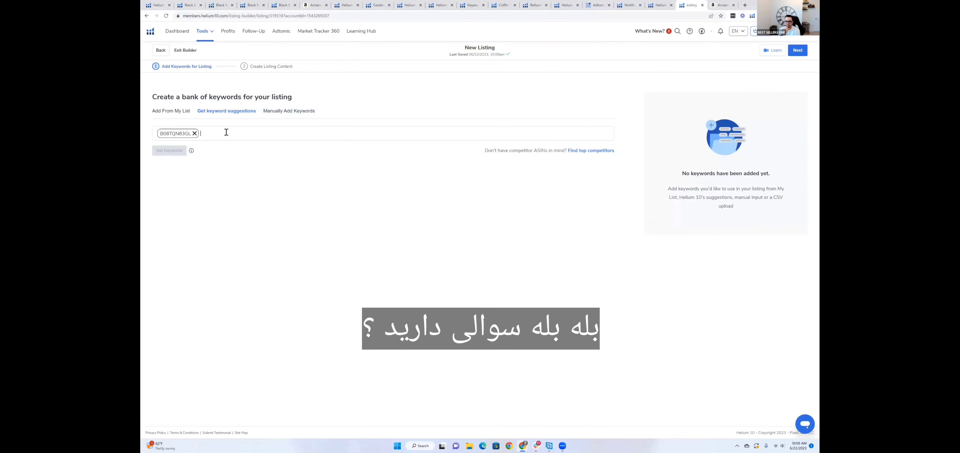
right_click(225, 133)
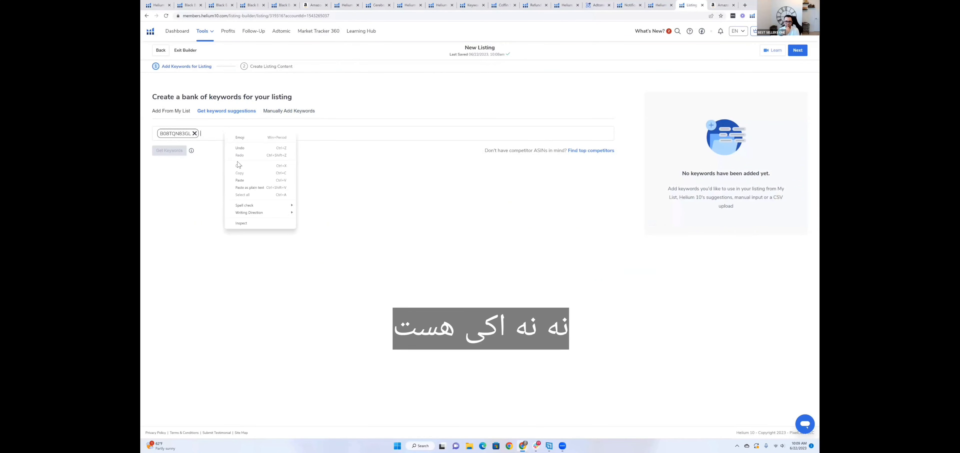
left_click(238, 181)
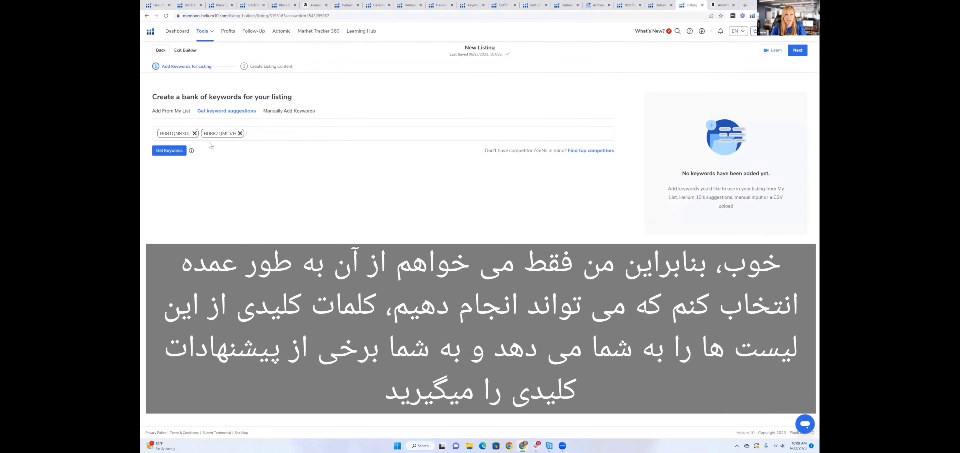
- Get keyword suggestions for the two competitor ASINs and review them without adding any to the bank
left_click(182, 153)
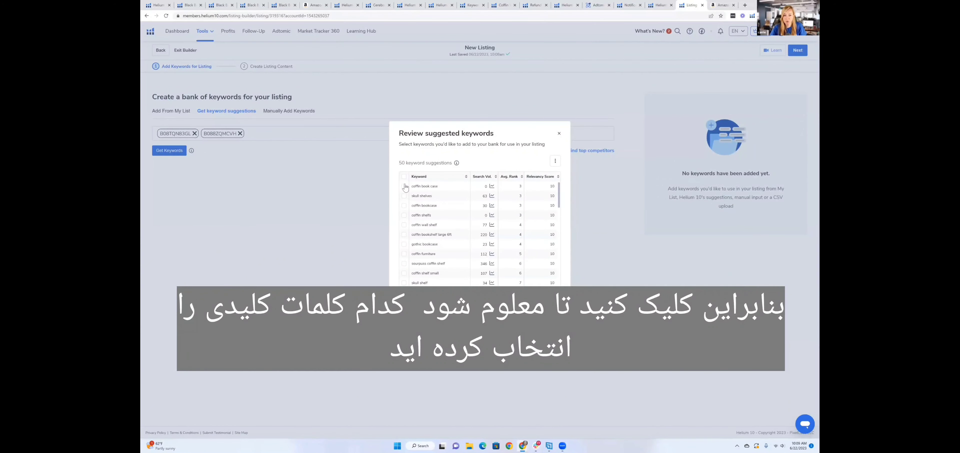
left_click(404, 177)
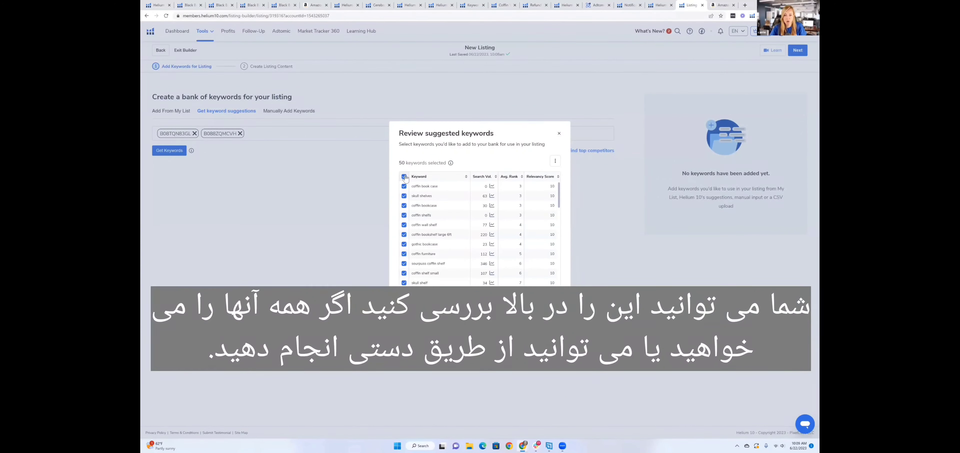
left_click(404, 177)
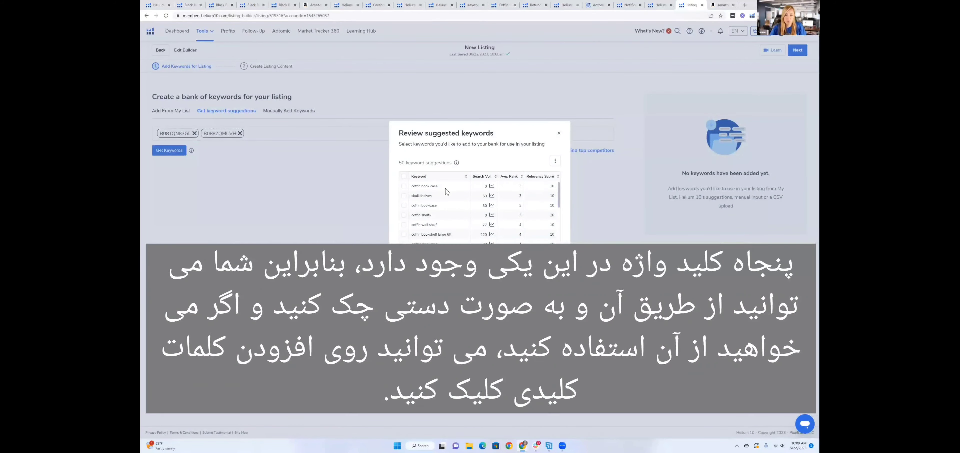
scroll(432, 214, "down", 3)
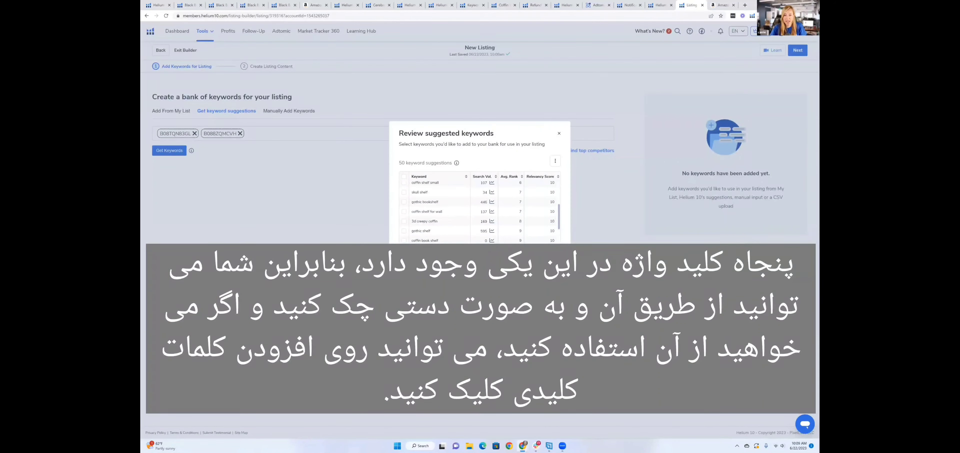
left_click(559, 135)
- Add the saved lists AI Coffin Shelf Main Keywords, Coffin Shelf CLB and coffin shelf to the keyword bank
left_click(304, 111)
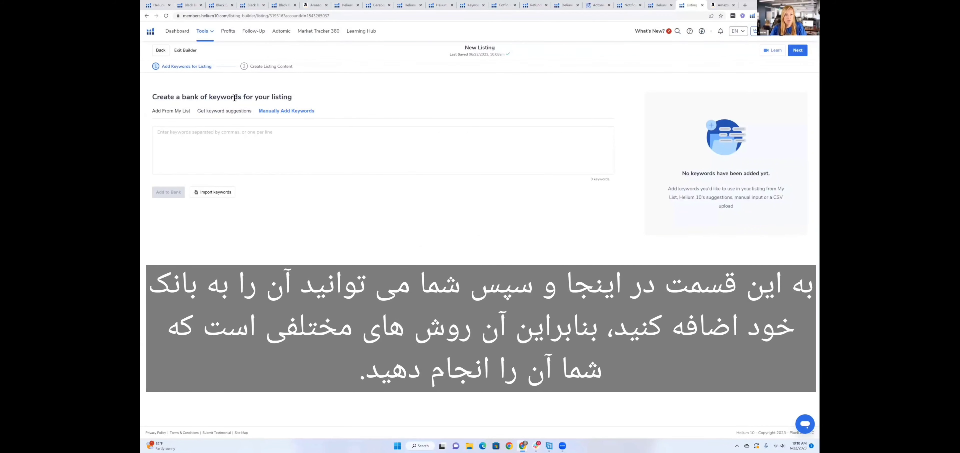
left_click(165, 111)
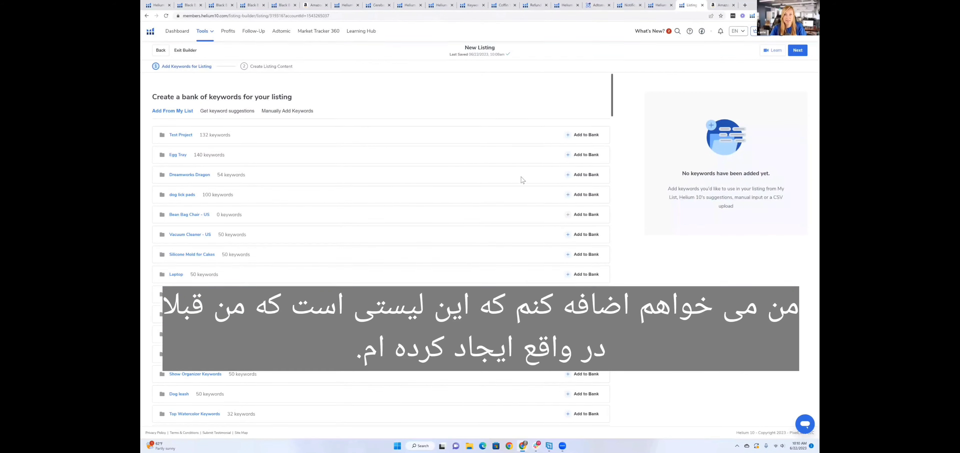
scroll(547, 194, "down", 10)
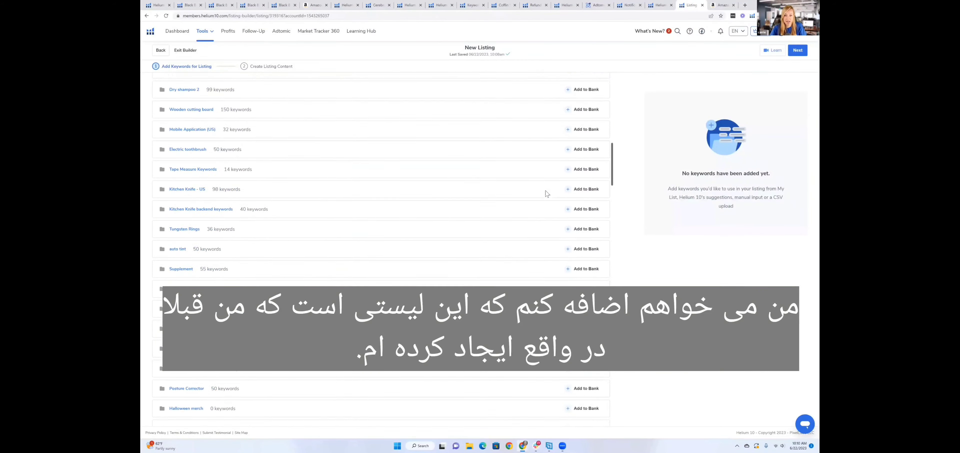
scroll(548, 193, "down", 15)
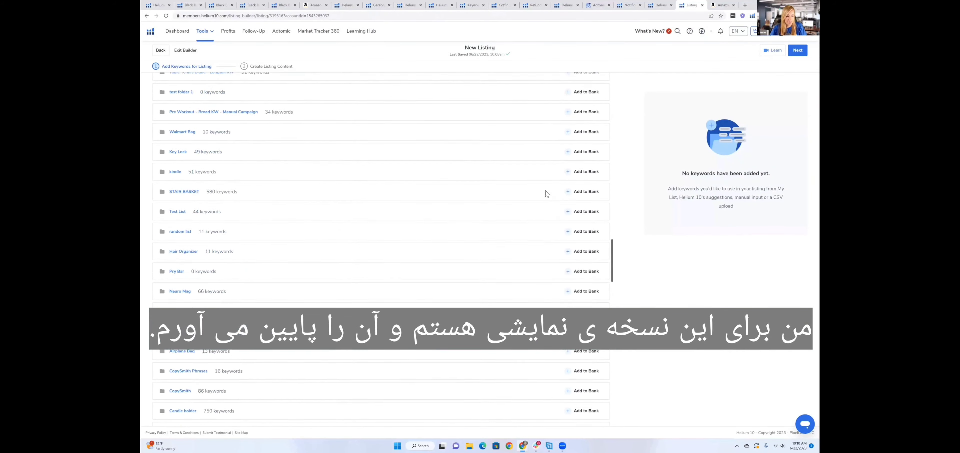
scroll(547, 194, "down", 15)
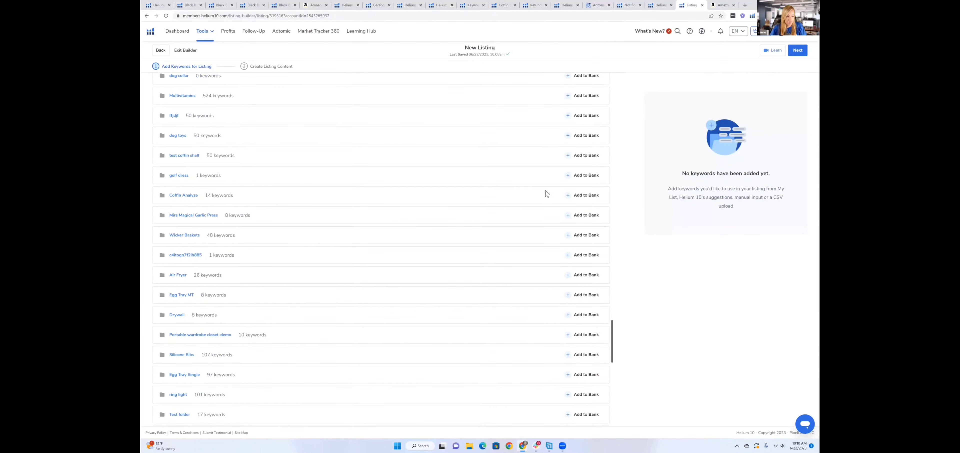
scroll(547, 194, "down", 9)
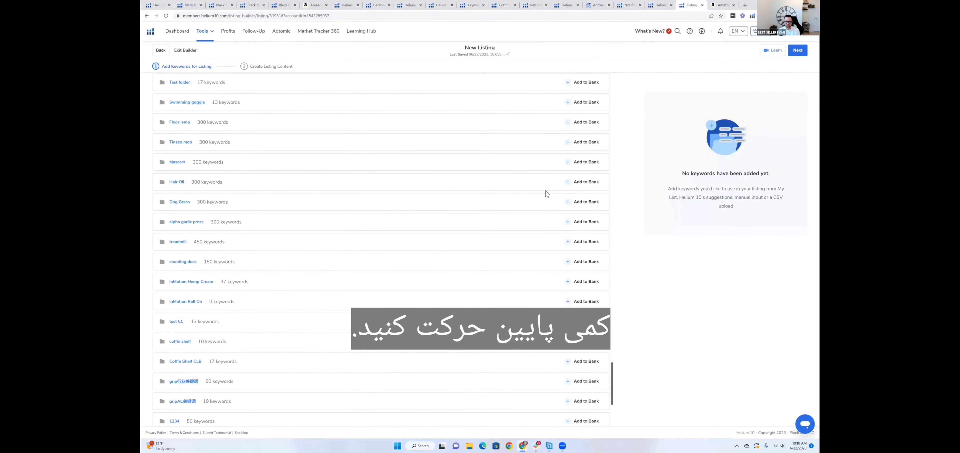
scroll(547, 194, "down", 4)
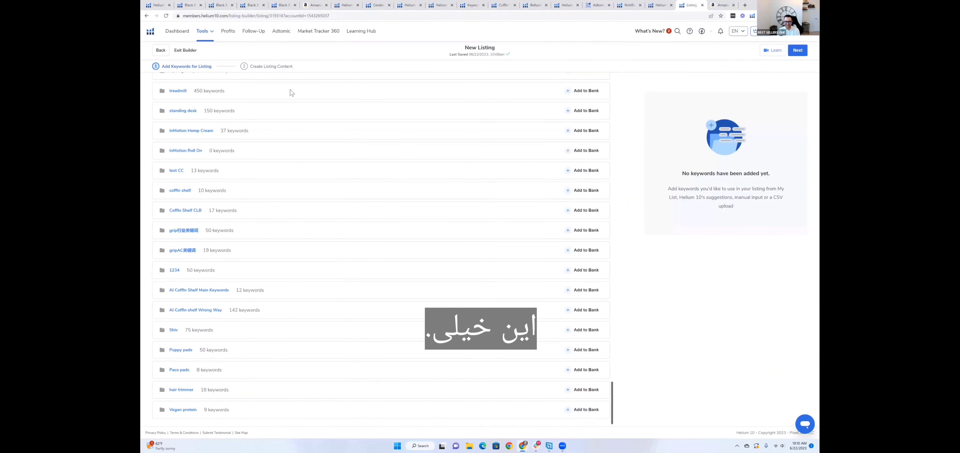
left_click(409, 5)
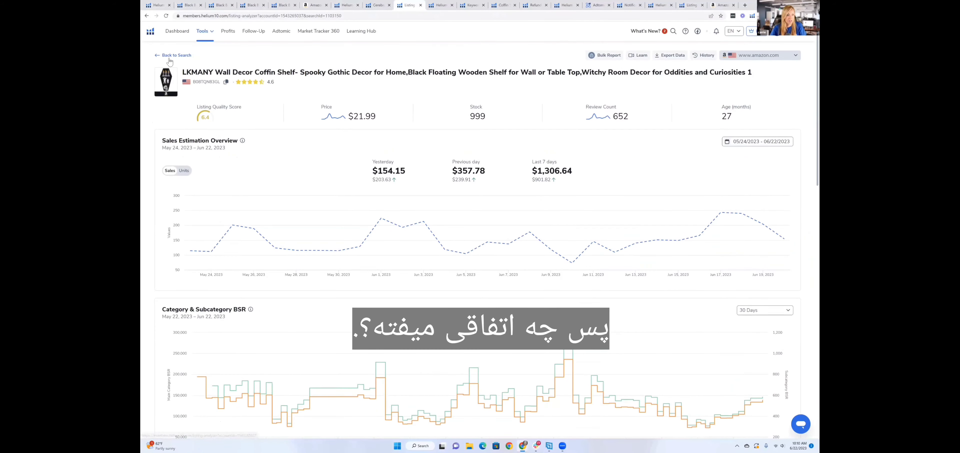
left_click(691, 4)
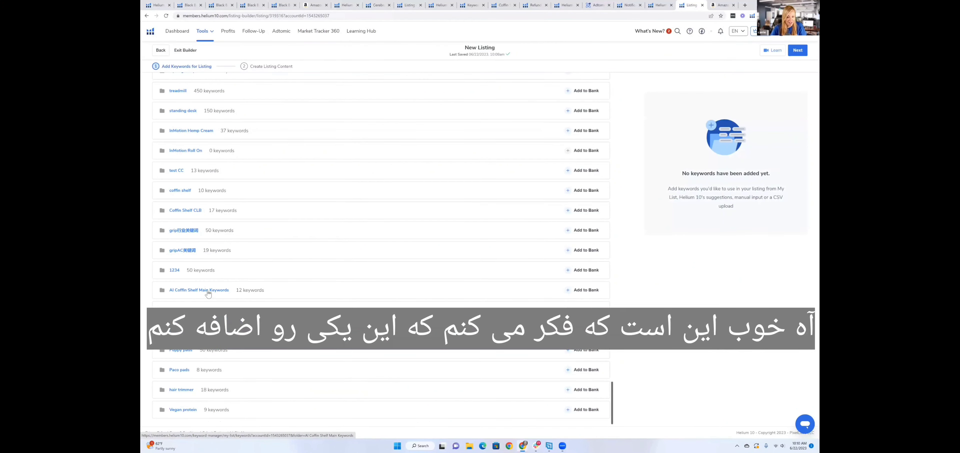
left_click(568, 290)
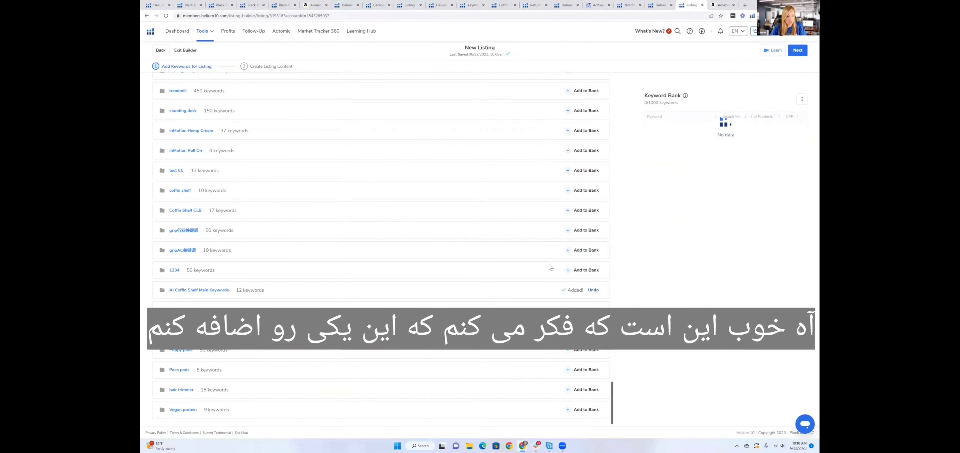
left_click(567, 211)
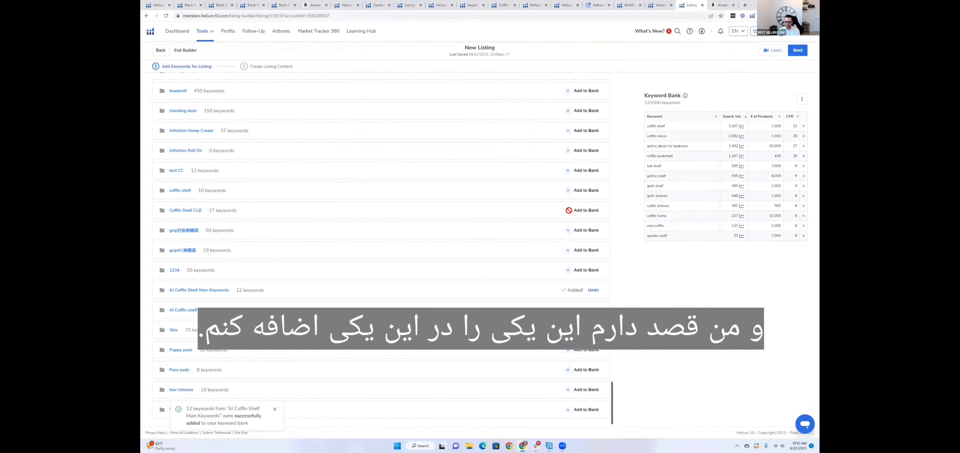
left_click(570, 191)
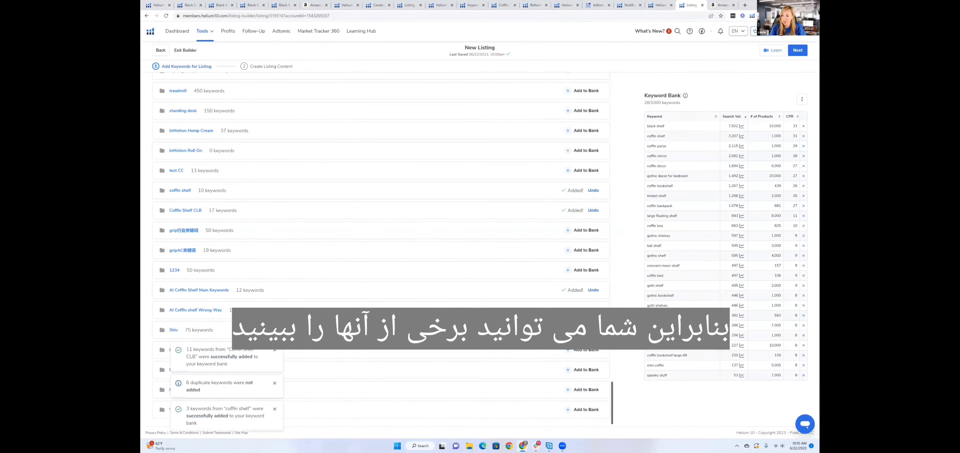
- Delete off-target keywords from the bank, including coffin mirror, large floating shelf and coffin backpack, and continue to creating the listing content
left_click(804, 156)
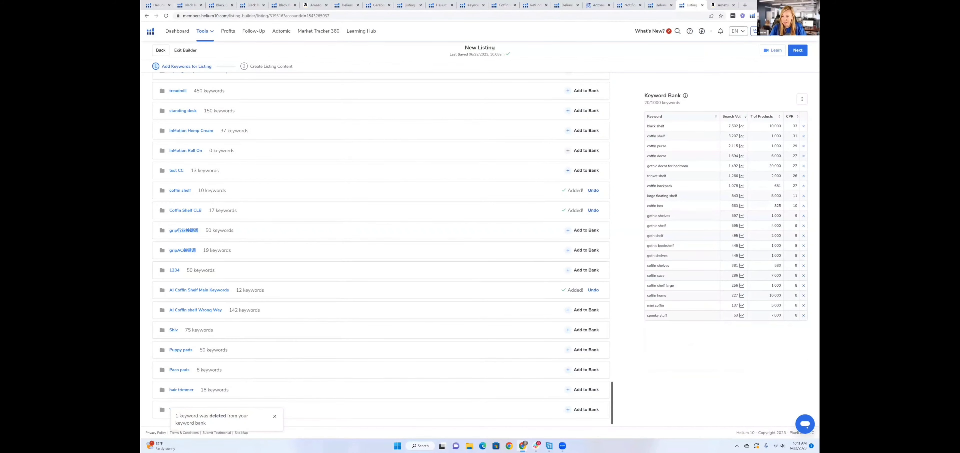
left_click(803, 196)
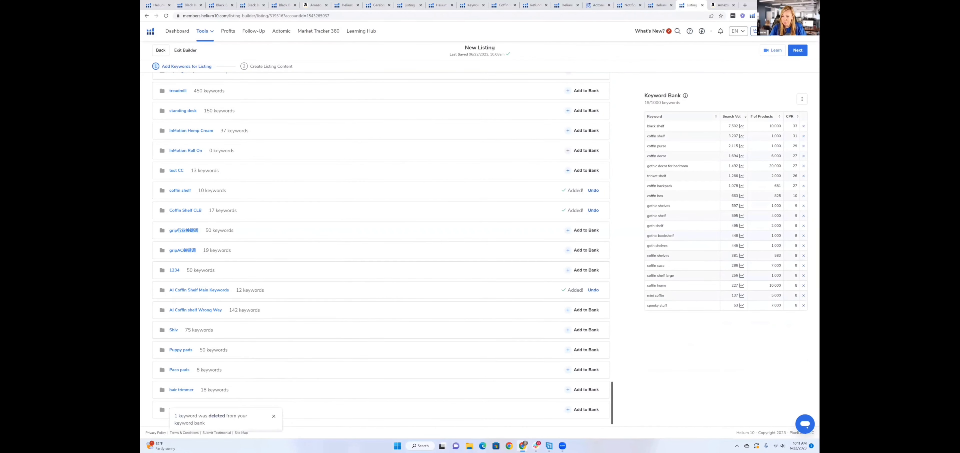
left_click(804, 186)
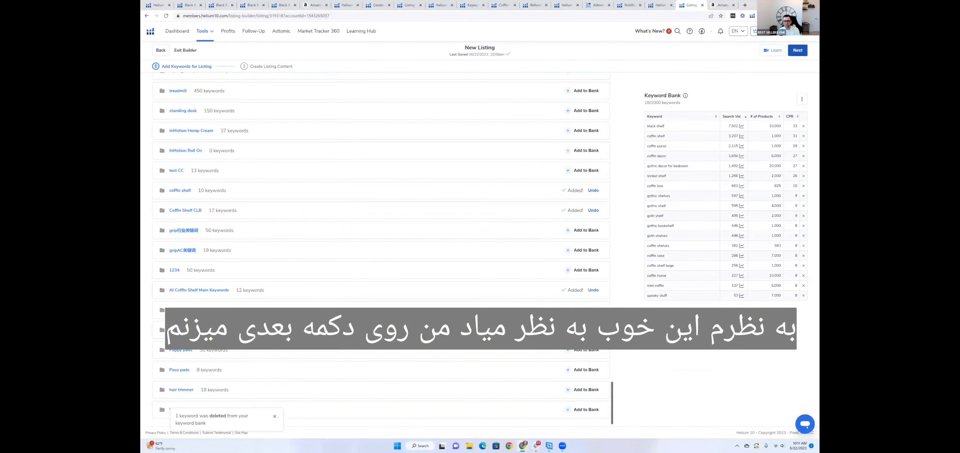
left_click(798, 50)
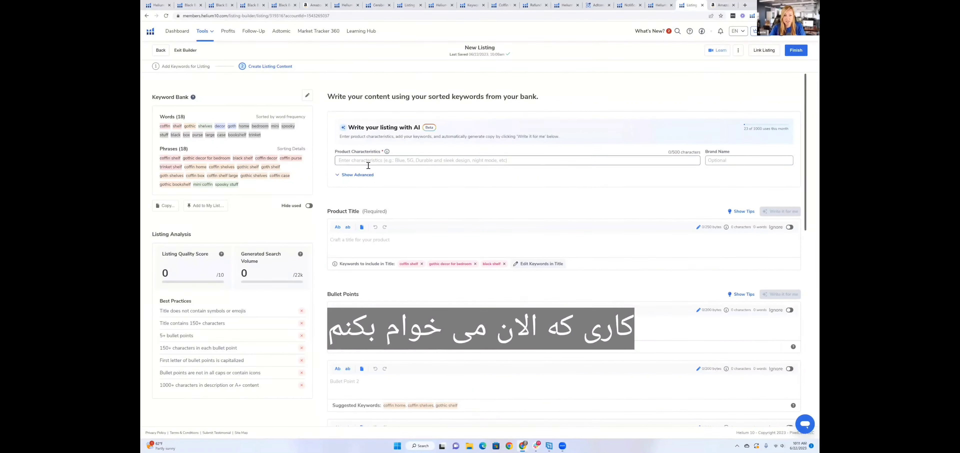
- Enter durable, wooden, floating, coffin shelf and black as separate product characteristics for the AI writer, leaving the brand name empty
left_click(429, 161)
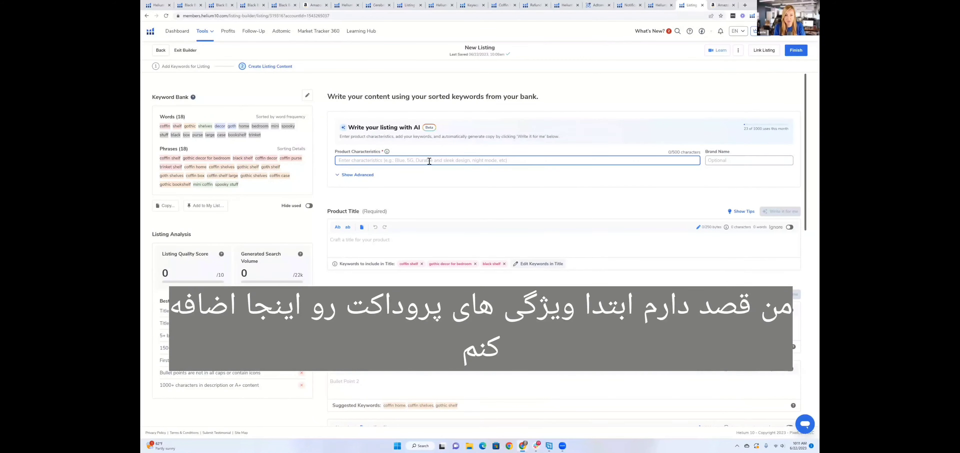
type("dura")
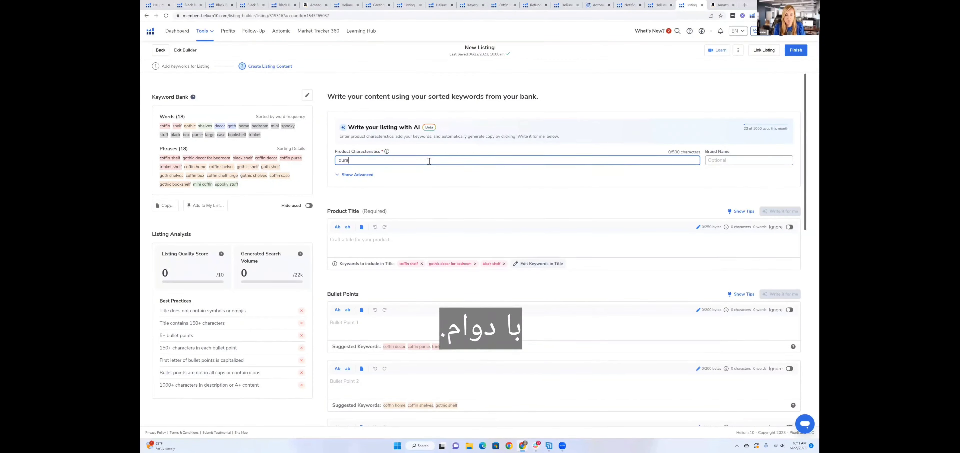
type("ble")
key("Return")
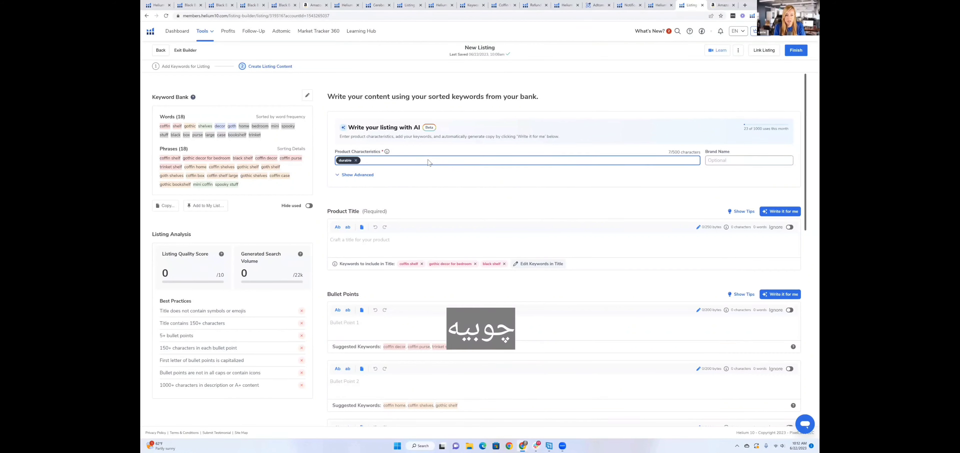
type("wooden")
key("Return")
type("f")
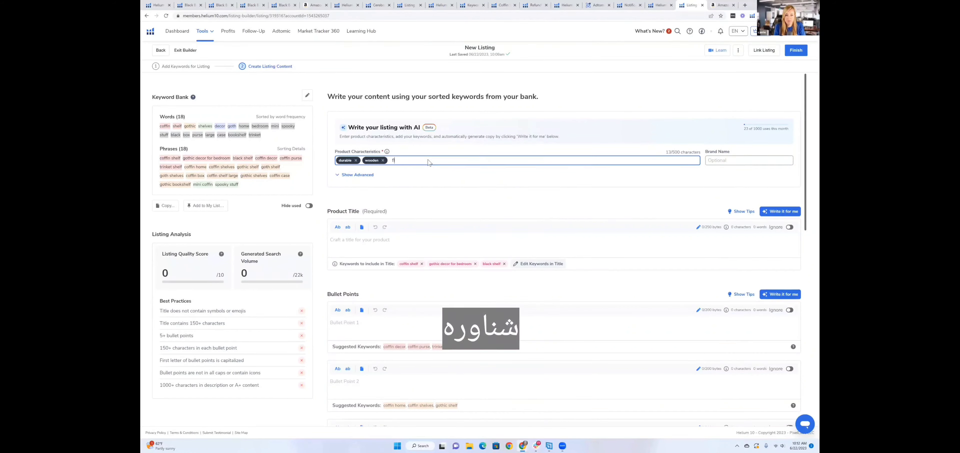
type("loating")
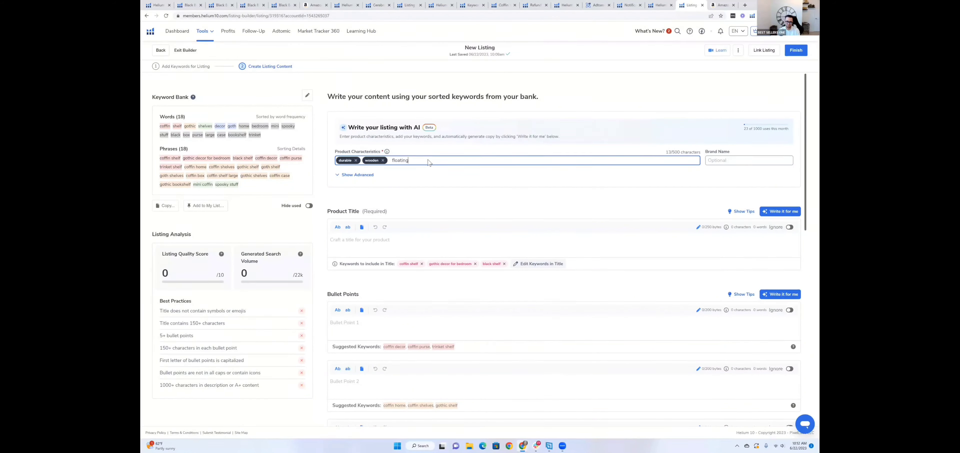
key("Return")
type("coffin shelf")
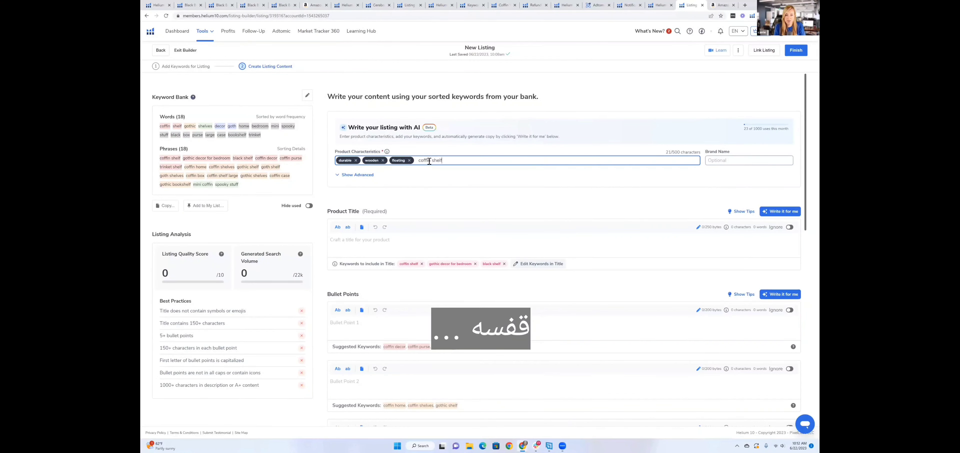
key("Return")
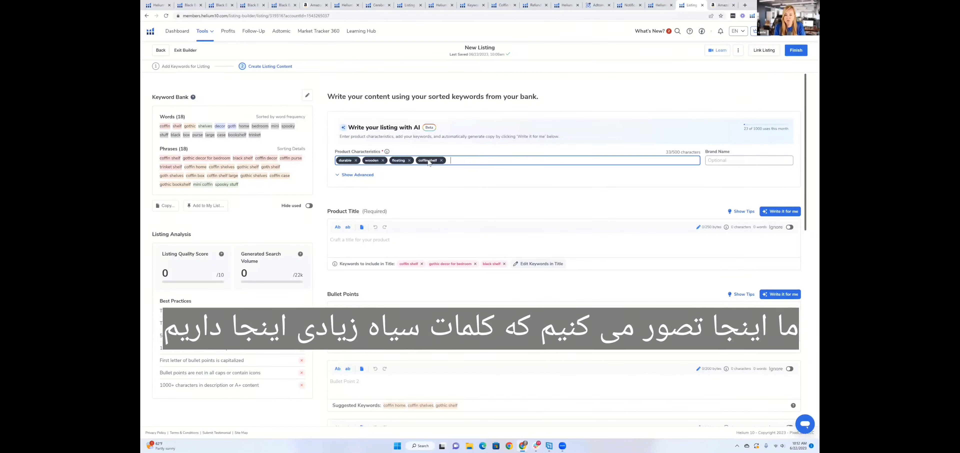
type("lack")
key("Return")
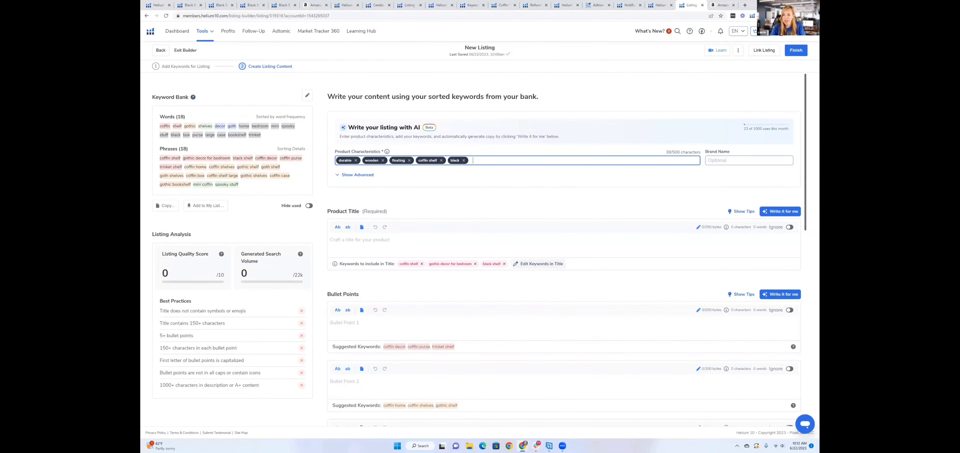
key("Tab")
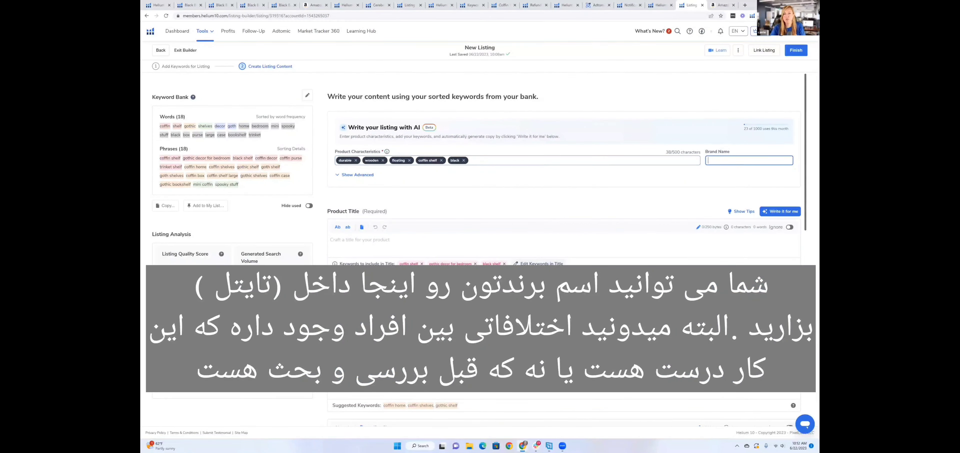
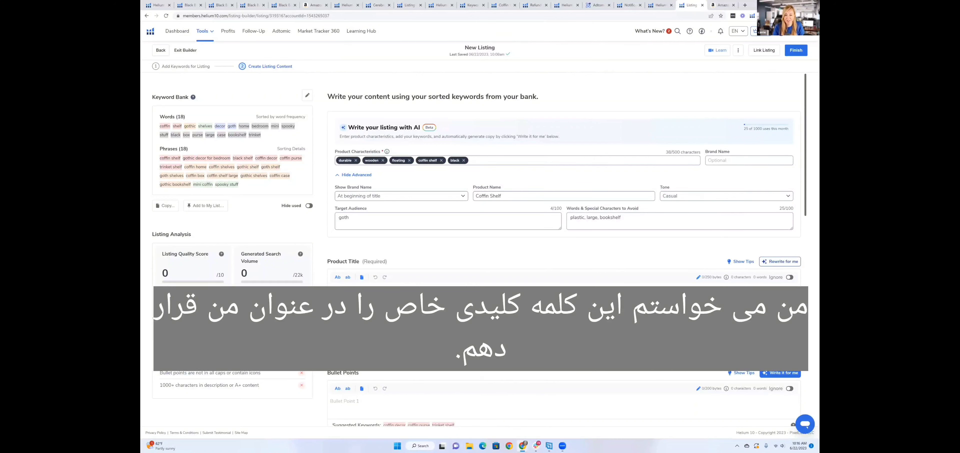
- Use the AI-suggested product title "Spooky and Stylish Coffin Shelf for Goth Bedroom Decor - Durable Wooden Floating Black Shelf"
left_click(352, 328)
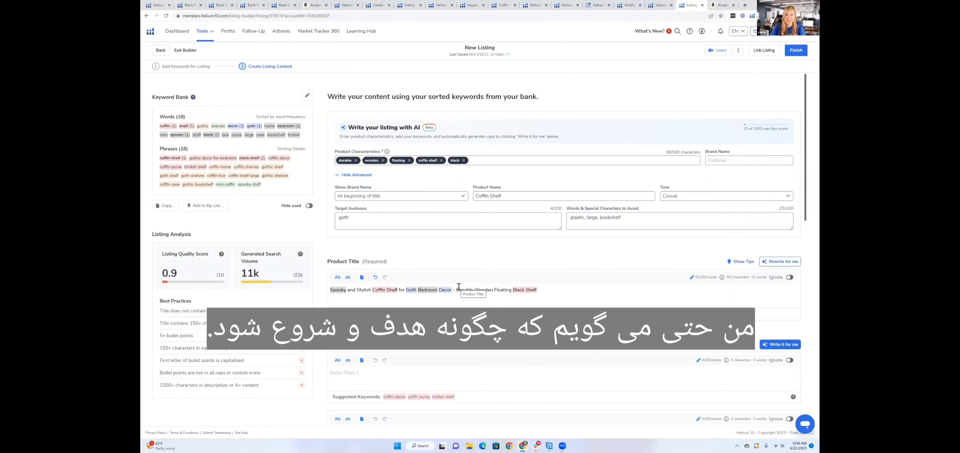
- Review the AI-suggested bullet points and have AI rewrite them
scroll(560, 242, "down", 3)
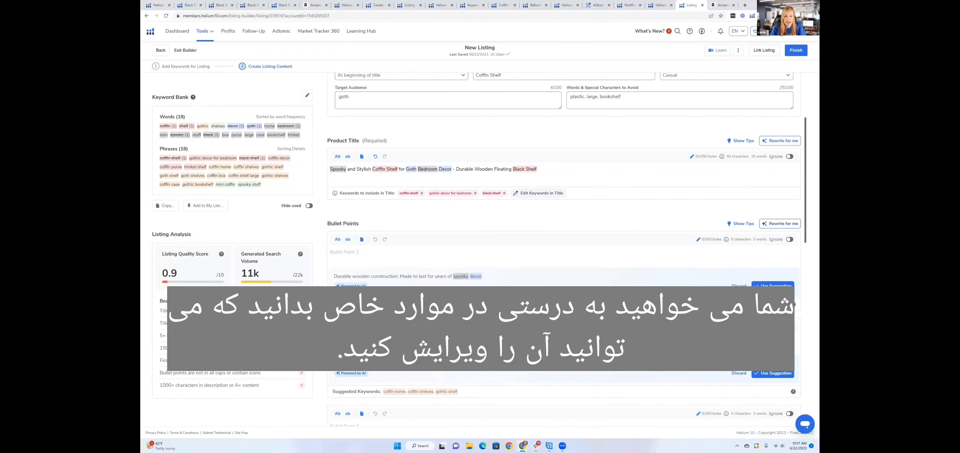
scroll(387, 277, "down", 1)
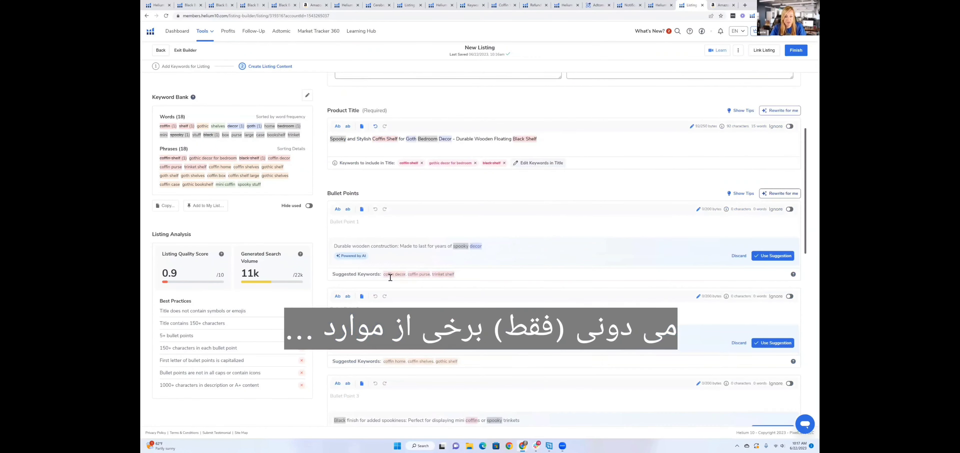
scroll(390, 278, "down", 2)
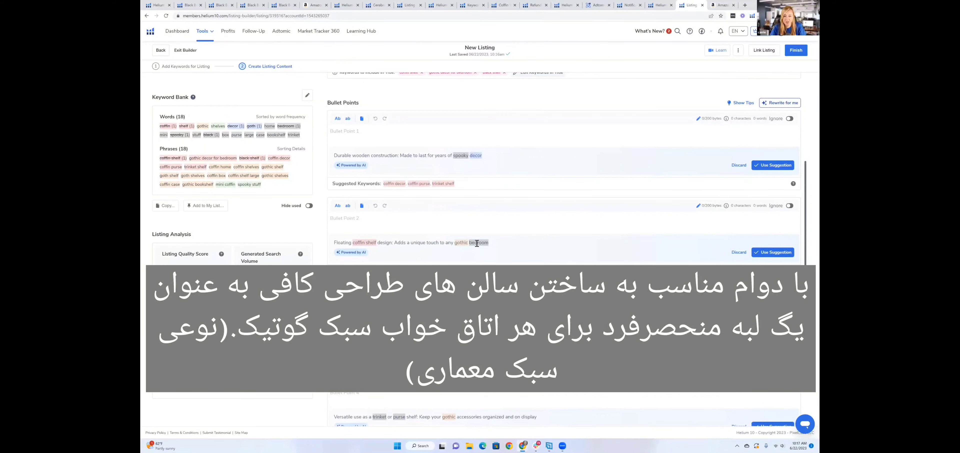
scroll(492, 252, "down", 2)
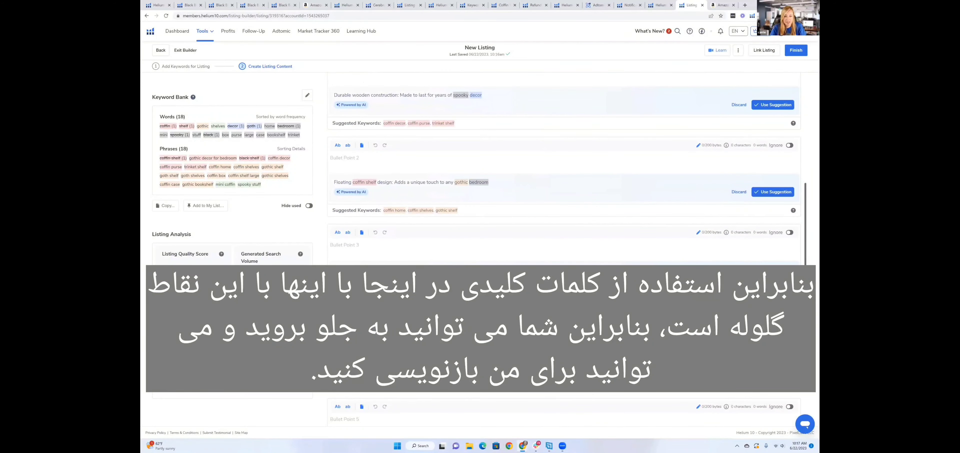
scroll(492, 242, "down", 4)
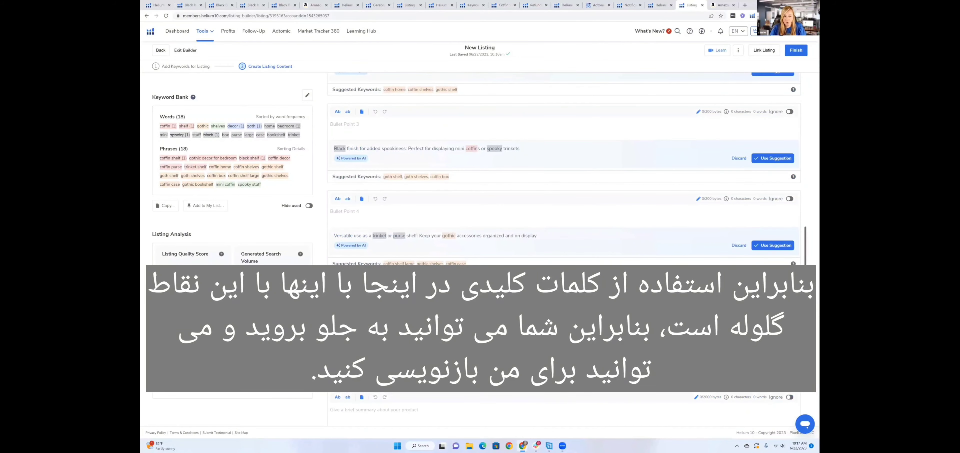
scroll(585, 207, "up", 5)
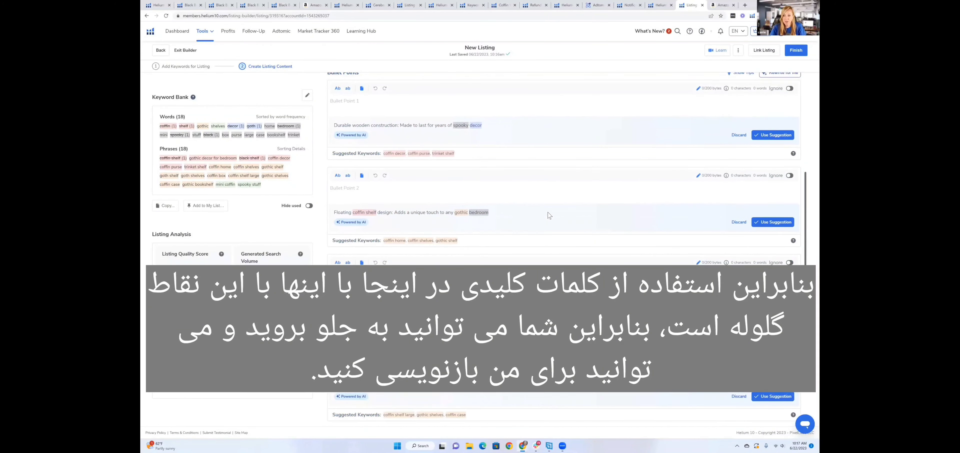
scroll(585, 207, "up", 2)
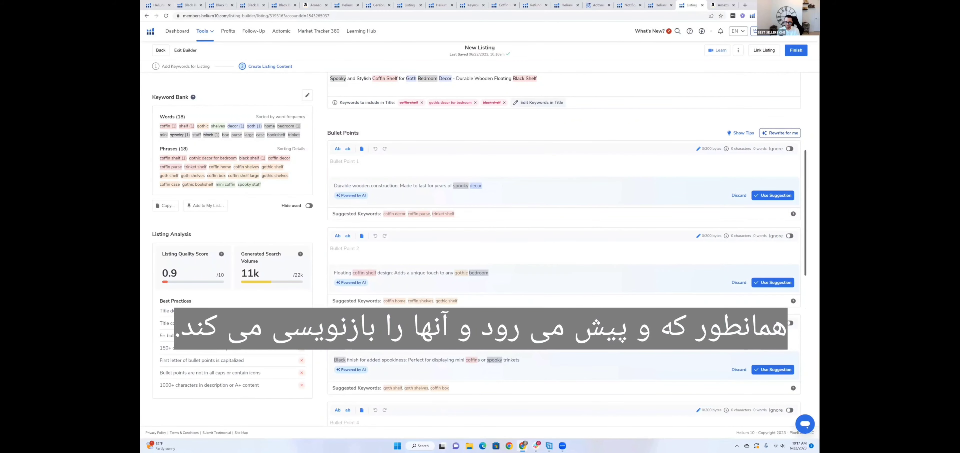
left_click(780, 133)
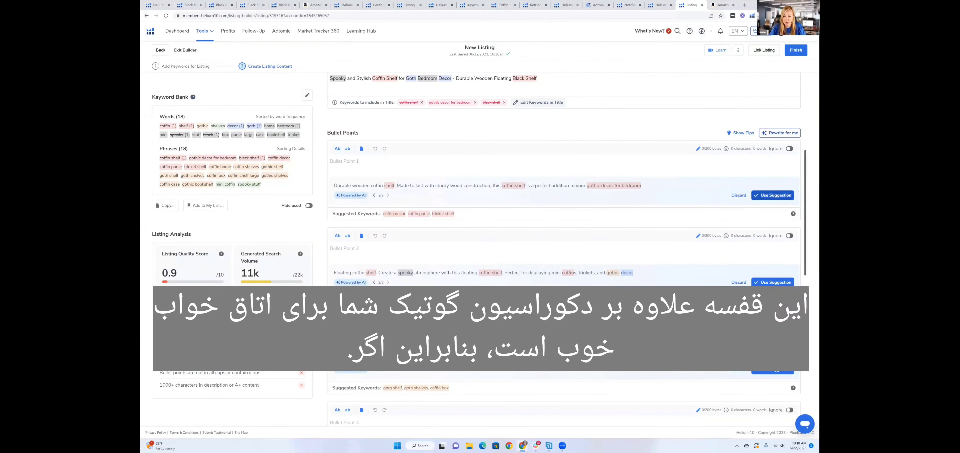
- Use the AI-suggested first bullet point starting "Durable wooden coffin shelf", and have AI rewrite the bullet point suggestions
left_click(773, 195)
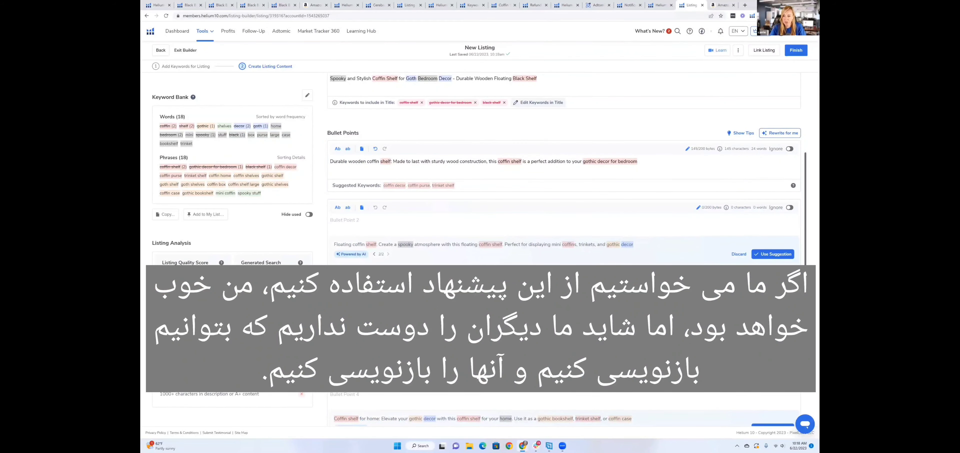
left_click(780, 133)
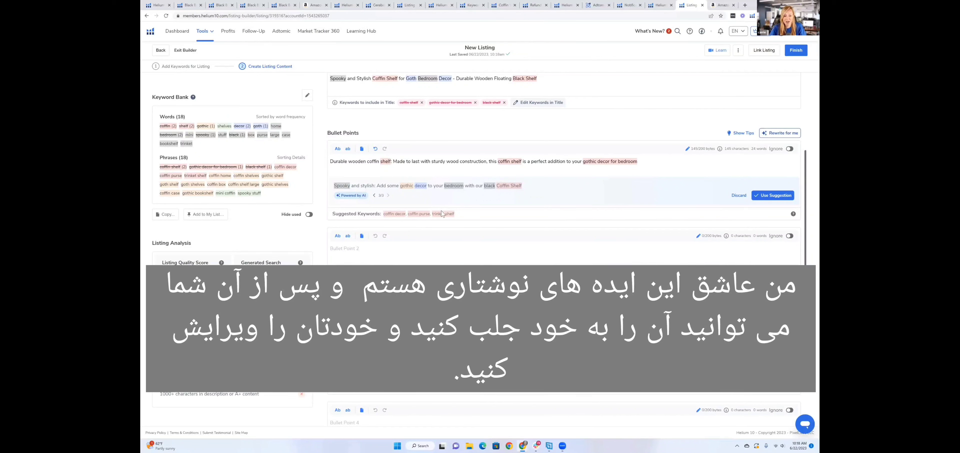
scroll(443, 213, "down", 1)
scroll(443, 213, "up", 1)
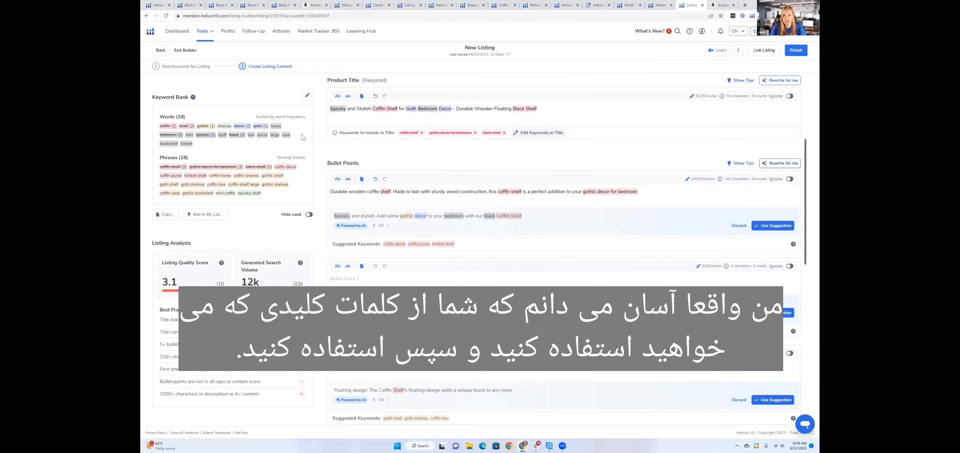
- Have AI write the product description and use its suggestion beginning "Looking to add a touch of spooky to your home decor?"
scroll(450, 155, "down", 2)
scroll(451, 156, "down", 9)
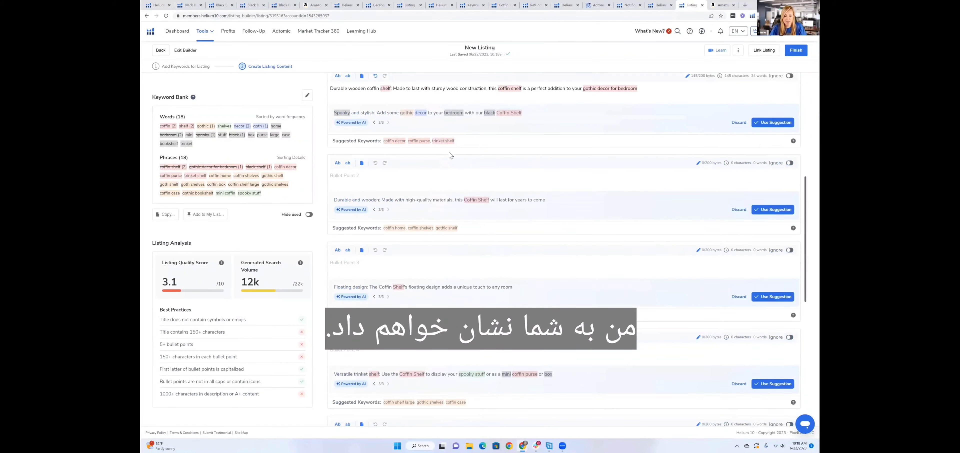
scroll(451, 156, "down", 2)
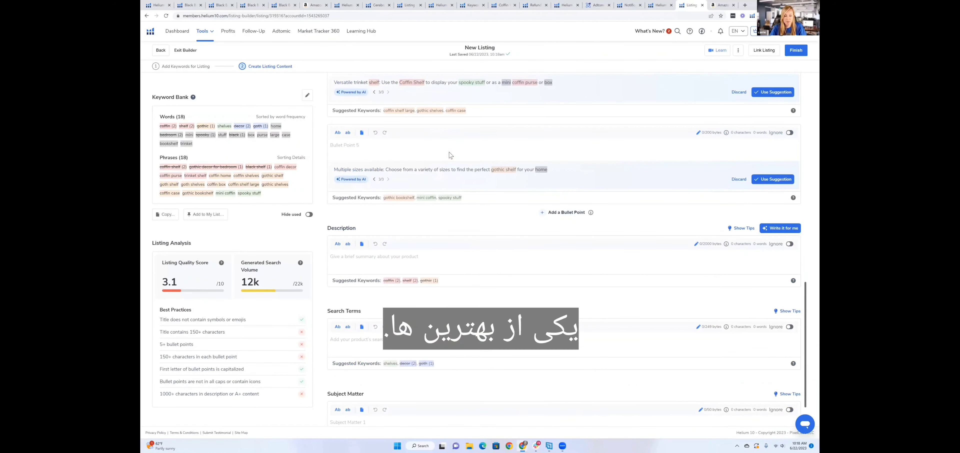
scroll(450, 156, "down", 2)
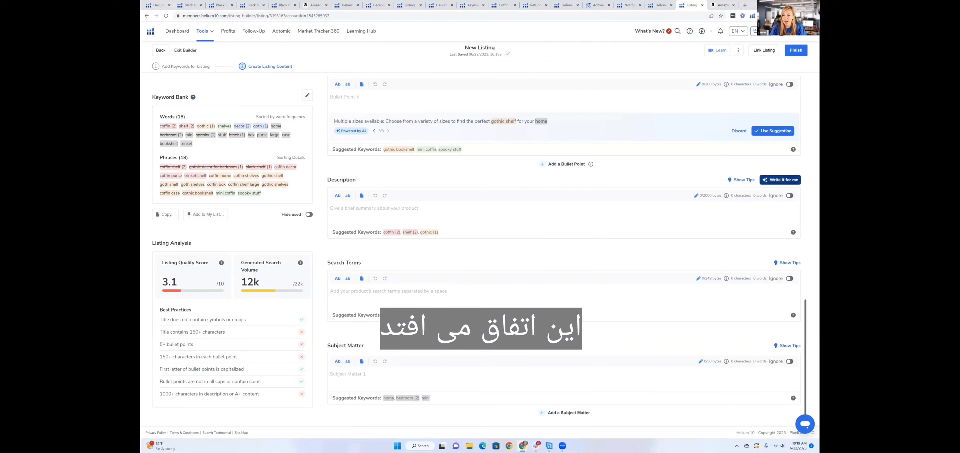
left_click(780, 179)
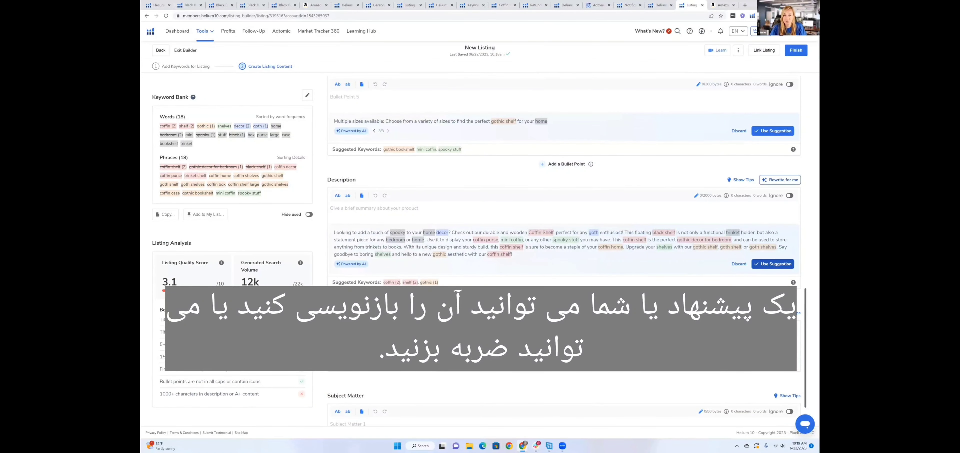
left_click(773, 264)
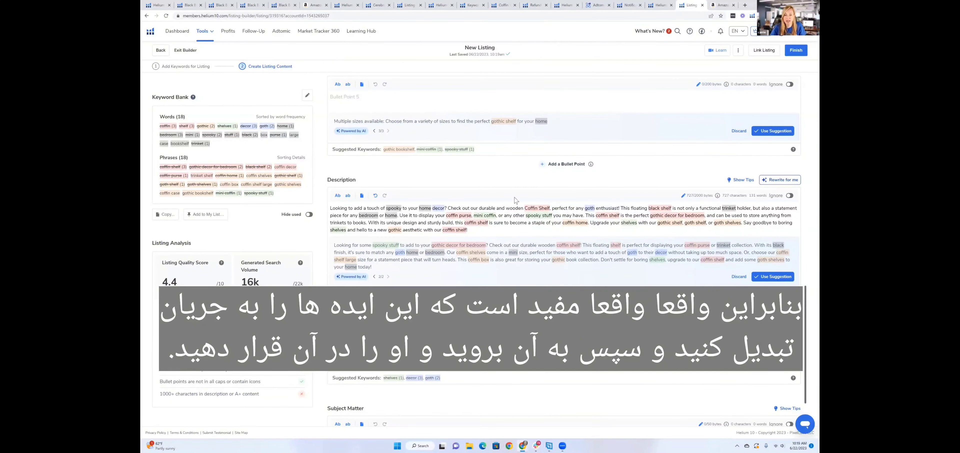
- Go past the search terms and open the first Subject Matter field for entry
scroll(506, 246, "down", 2)
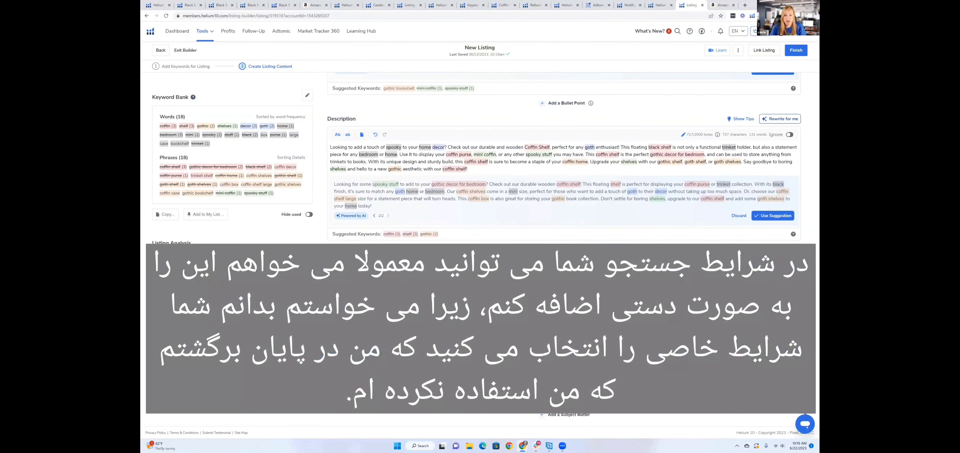
scroll(506, 251, "down", 1)
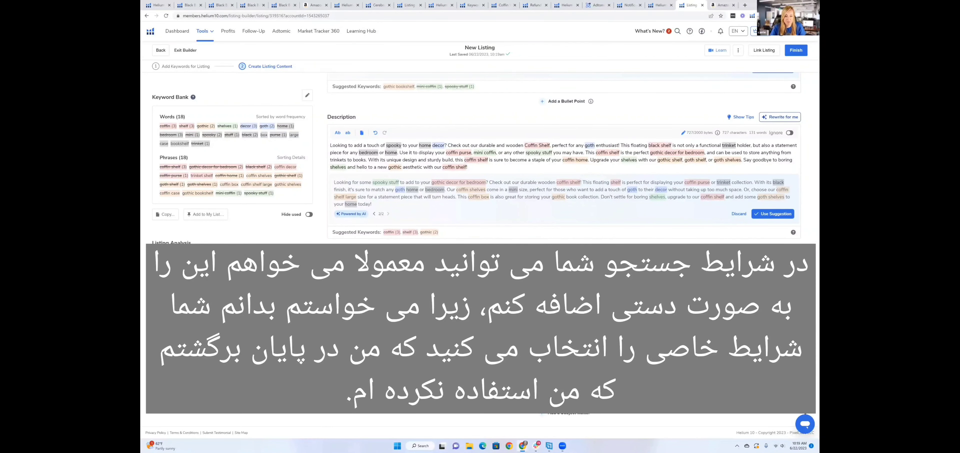
left_click(347, 374)
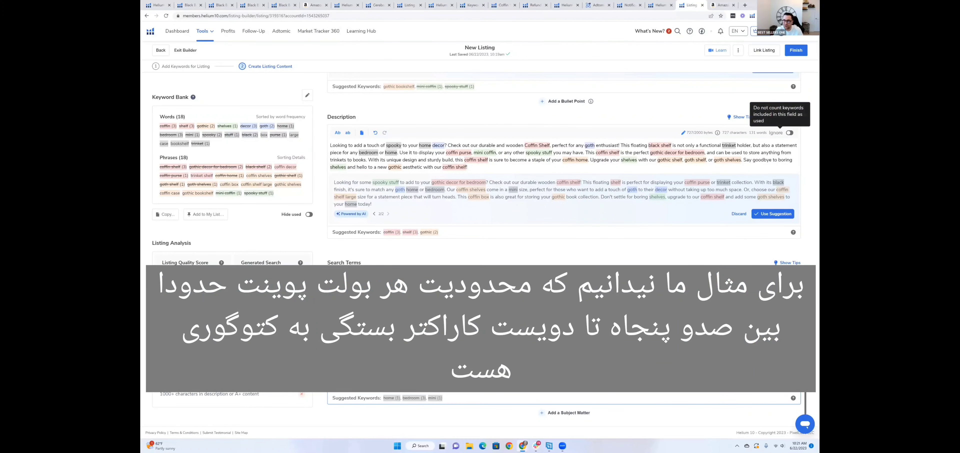
- Set the first bullet point to be ignored so that its keywords are not counted as used
scroll(564, 194, "up", 2)
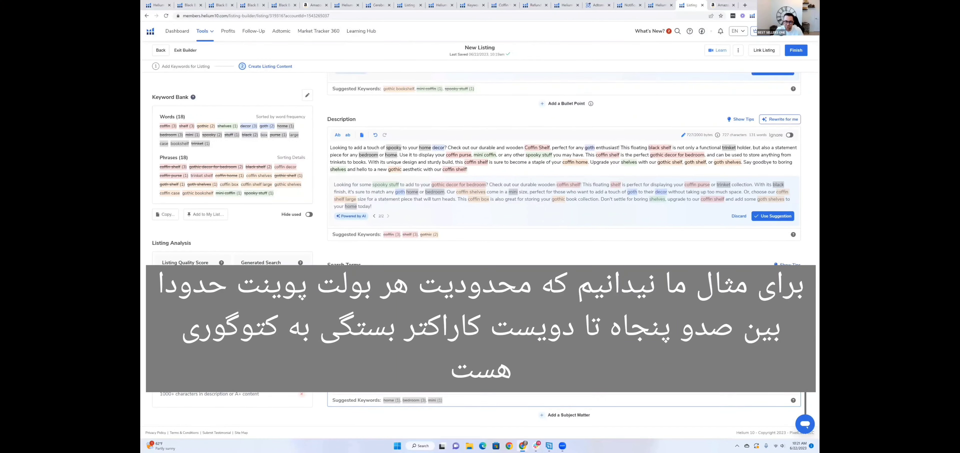
scroll(563, 193, "up", 6)
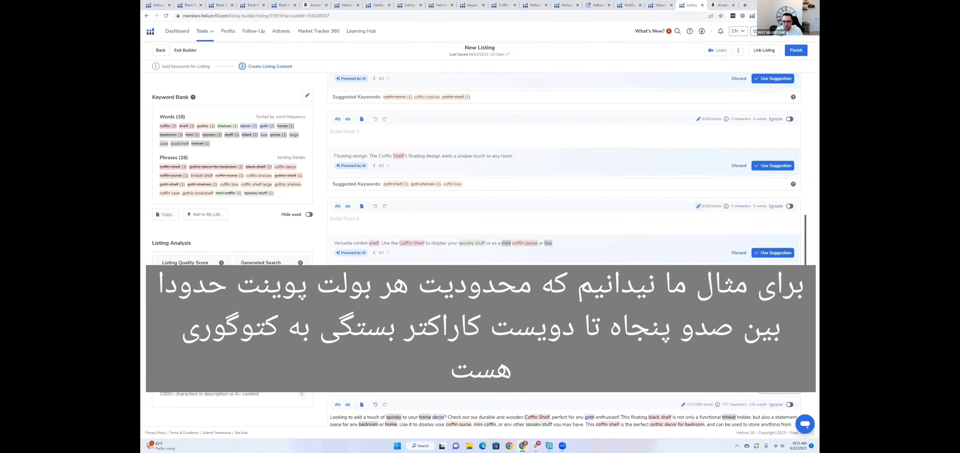
scroll(564, 193, "up", 1)
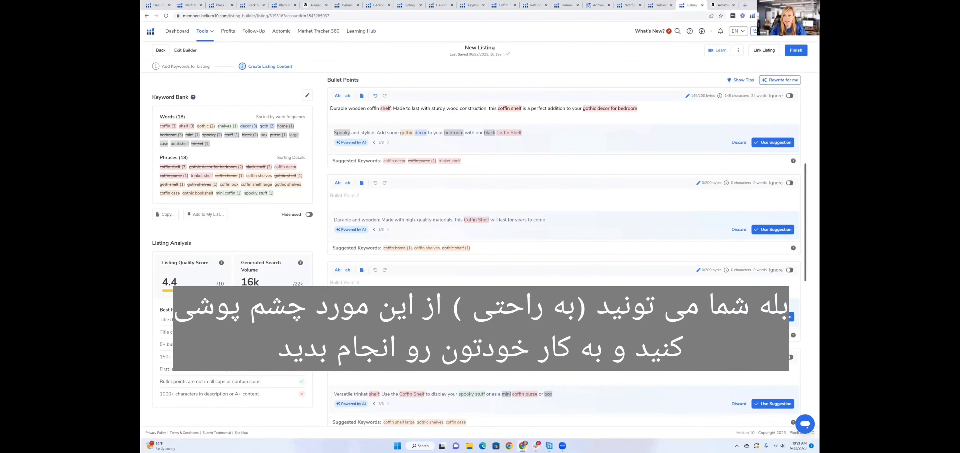
left_click(789, 96)
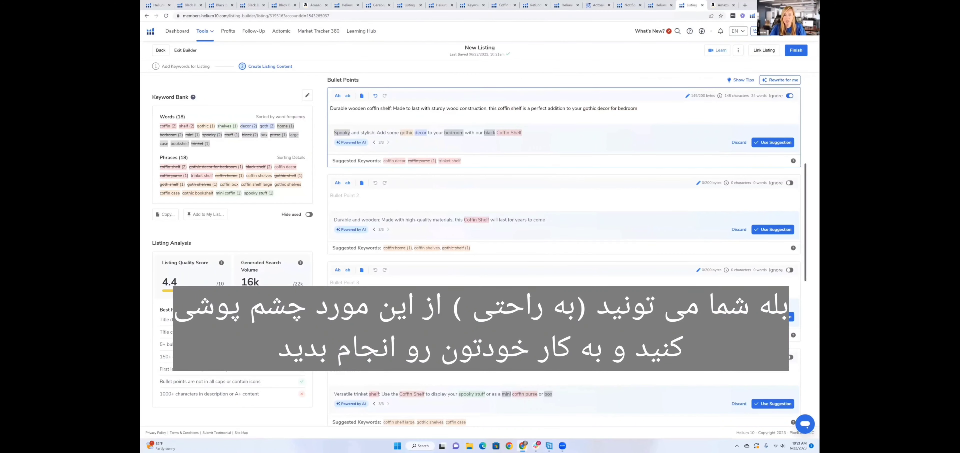